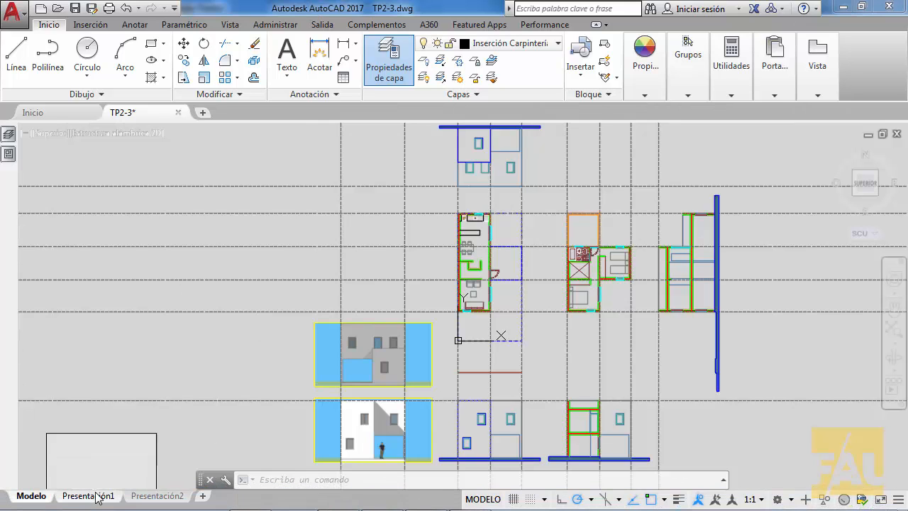
Open the Presentación1 layout and examine the bathroom and door linework of the PLANTA ALTA viewport at 1:100
{"action": "left_click", "coordinate": [103, 494]}
{"action": "scroll", "coordinate": [546, 270], "scroll_direction": "up", "scroll_amount": 5}
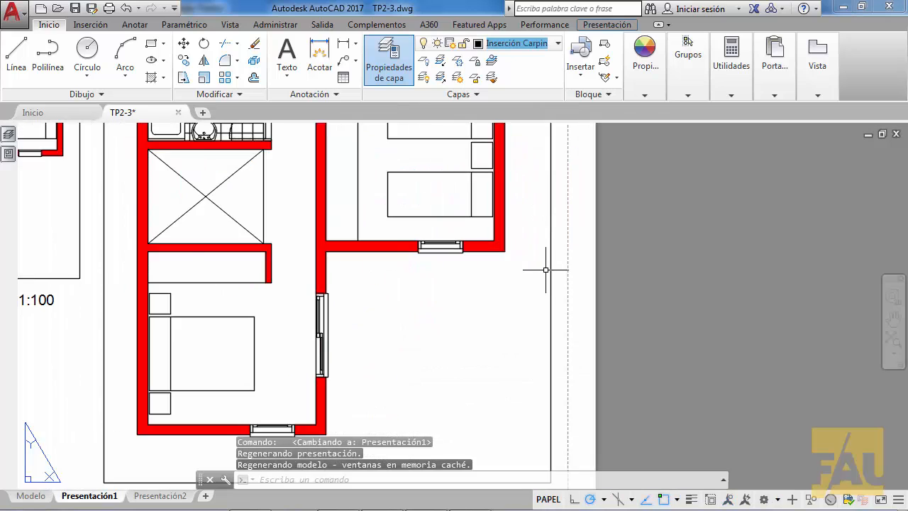
{"action": "scroll", "coordinate": [553, 269], "scroll_direction": "down", "scroll_amount": 2}
{"action": "middle_click_drag", "start_coordinate": [566, 271], "coordinate": [610, 280]}
{"action": "scroll", "coordinate": [640, 284], "scroll_direction": "up", "scroll_amount": 1}
{"action": "scroll", "coordinate": [642, 284], "scroll_direction": "down", "scroll_amount": 1}
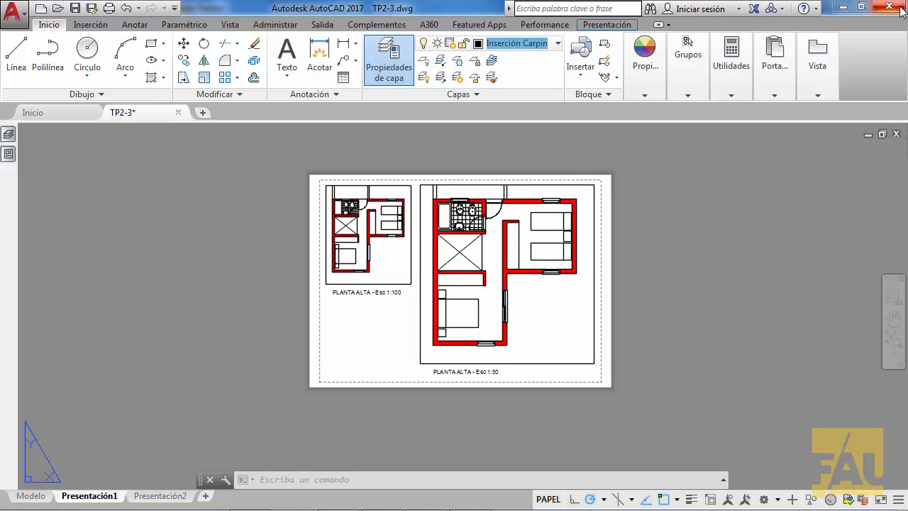
{"action": "scroll", "coordinate": [416, 210], "scroll_direction": "up", "scroll_amount": 2}
{"action": "scroll", "coordinate": [416, 213], "scroll_direction": "up", "scroll_amount": 2}
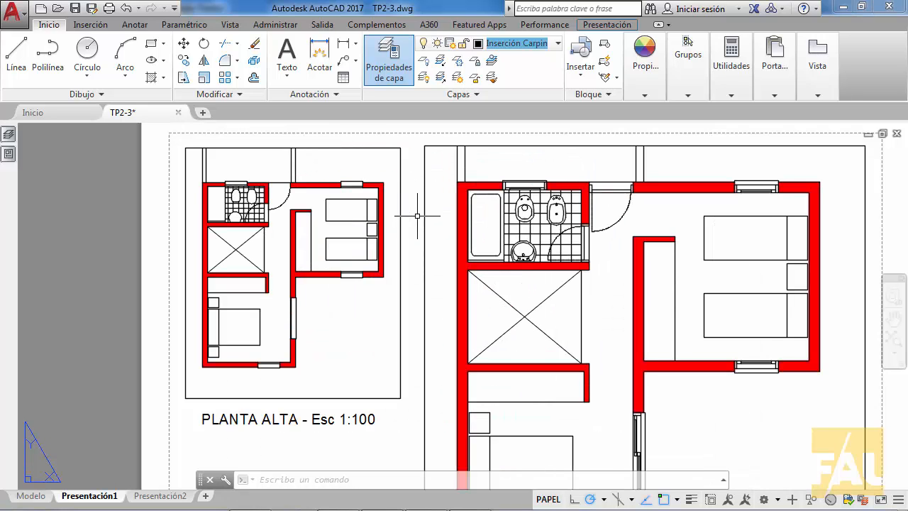
{"action": "middle_click_drag", "start_coordinate": [417, 213], "coordinate": [438, 173]}
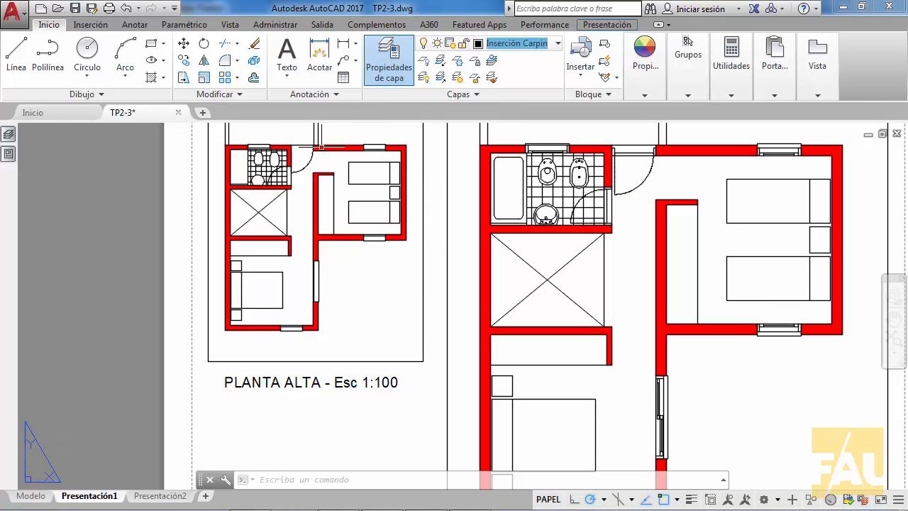
{"action": "middle_click_drag", "start_coordinate": [295, 283], "coordinate": [357, 424]}
{"action": "scroll", "coordinate": [291, 325], "scroll_direction": "up", "scroll_amount": 2}
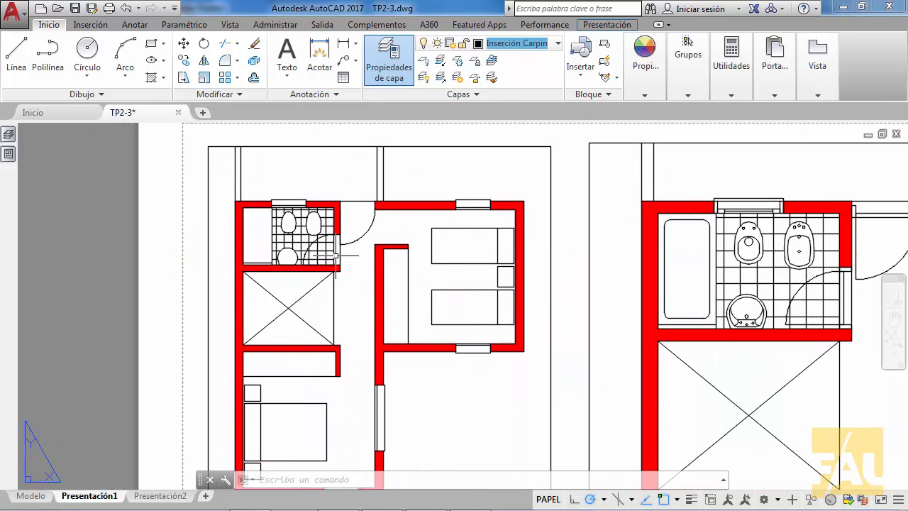
{"action": "scroll", "coordinate": [338, 253], "scroll_direction": "up", "scroll_amount": 4}
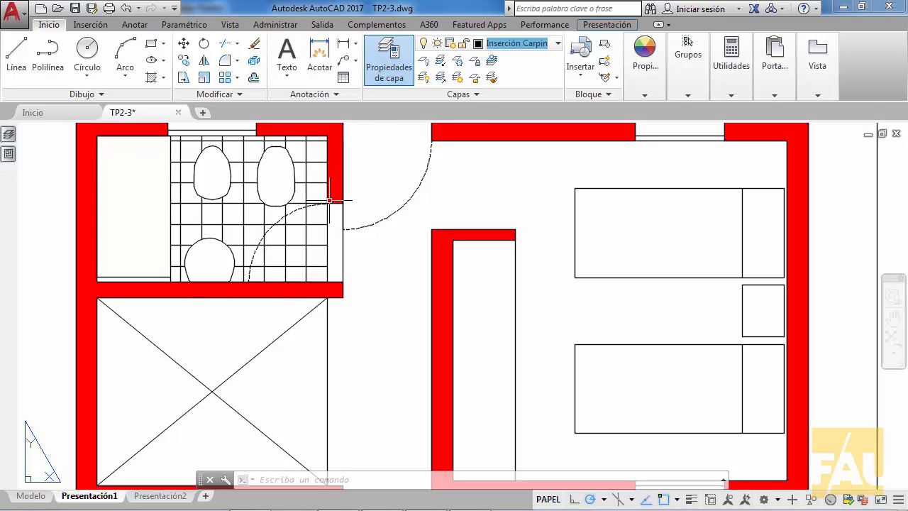
Examine the bathroom fixtures and carpentry detail in the 1:50 viewport and compare them with the 1:100 viewport
{"action": "scroll", "coordinate": [329, 200], "scroll_direction": "down", "scroll_amount": 3}
{"action": "middle_click_drag", "start_coordinate": [452, 218], "coordinate": [257, 187]}
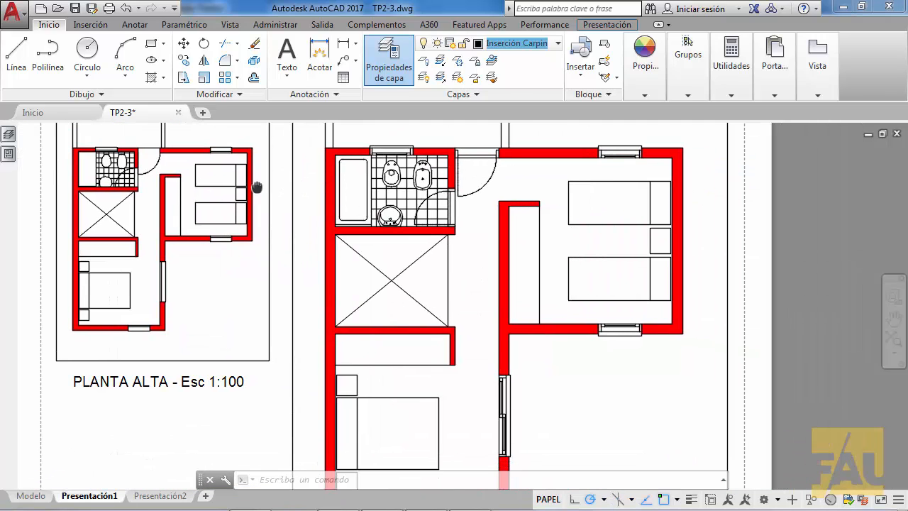
{"action": "scroll", "coordinate": [427, 190], "scroll_direction": "up", "scroll_amount": 3}
{"action": "middle_click_drag", "start_coordinate": [456, 260], "coordinate": [479, 317]}
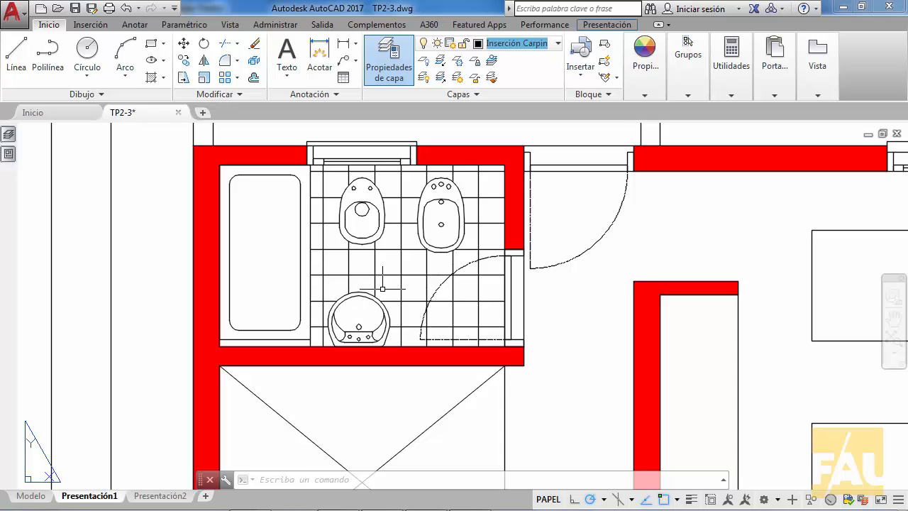
{"action": "scroll", "coordinate": [398, 289], "scroll_direction": "down", "scroll_amount": 6}
{"action": "middle_click_drag", "start_coordinate": [383, 293], "coordinate": [406, 250]}
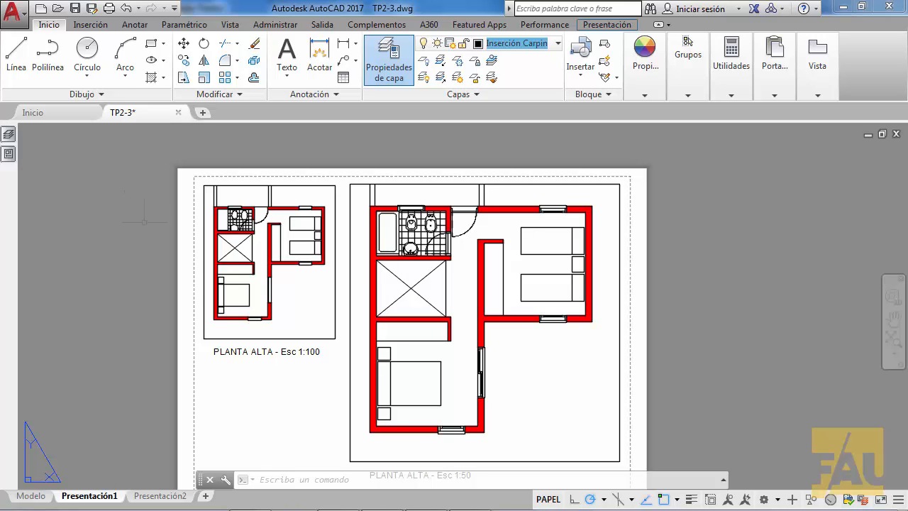
{"action": "scroll", "coordinate": [241, 224], "scroll_direction": "up", "scroll_amount": 5}
{"action": "middle_click_drag", "start_coordinate": [341, 266], "coordinate": [57, 247]}
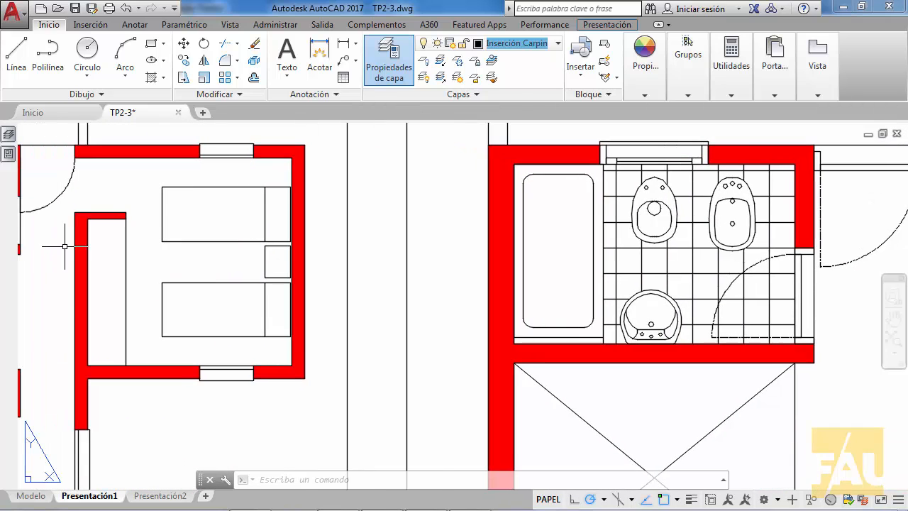
{"action": "scroll", "coordinate": [86, 248], "scroll_direction": "down", "scroll_amount": 3}
{"action": "middle_click_drag", "start_coordinate": [200, 246], "coordinate": [321, 224]}
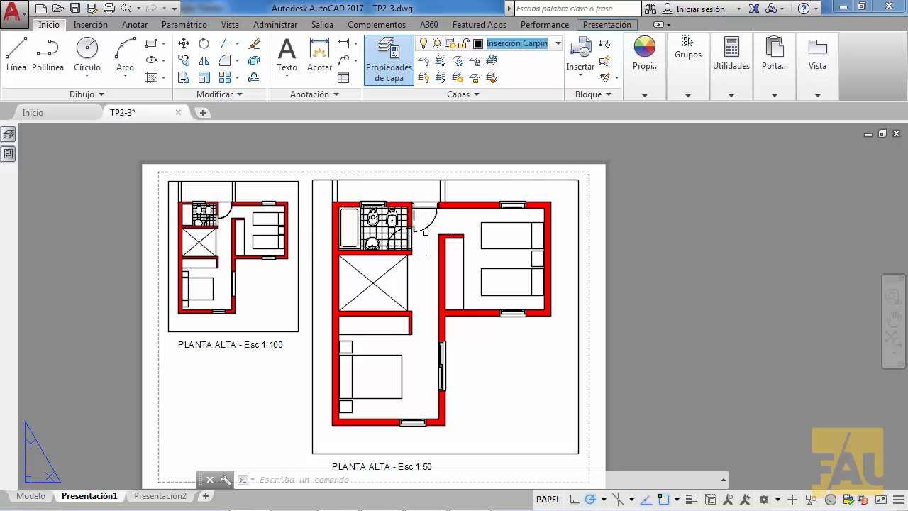
Return to model space at the upper-floor plan's twin-bed bedroom and choose Standard as the text style
{"action": "mouse_move", "coordinate": [6, 134]}
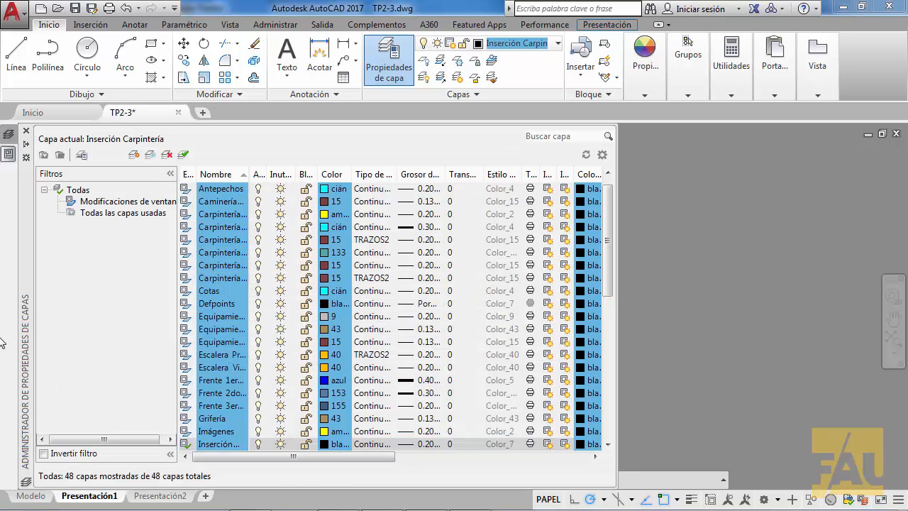
{"action": "left_click", "coordinate": [32, 495]}
{"action": "left_click", "coordinate": [712, 438]}
{"action": "left_click", "coordinate": [712, 438]}
{"action": "middle_click_drag", "start_coordinate": [730, 418], "coordinate": [740, 452]}
{"action": "scroll", "coordinate": [522, 263], "scroll_direction": "up", "scroll_amount": 2}
{"action": "middle_click_drag", "start_coordinate": [389, 219], "coordinate": [263, 162]}
{"action": "scroll", "coordinate": [689, 320], "scroll_direction": "up", "scroll_amount": 3}
{"action": "middle_click_drag", "start_coordinate": [714, 330], "coordinate": [698, 304]}
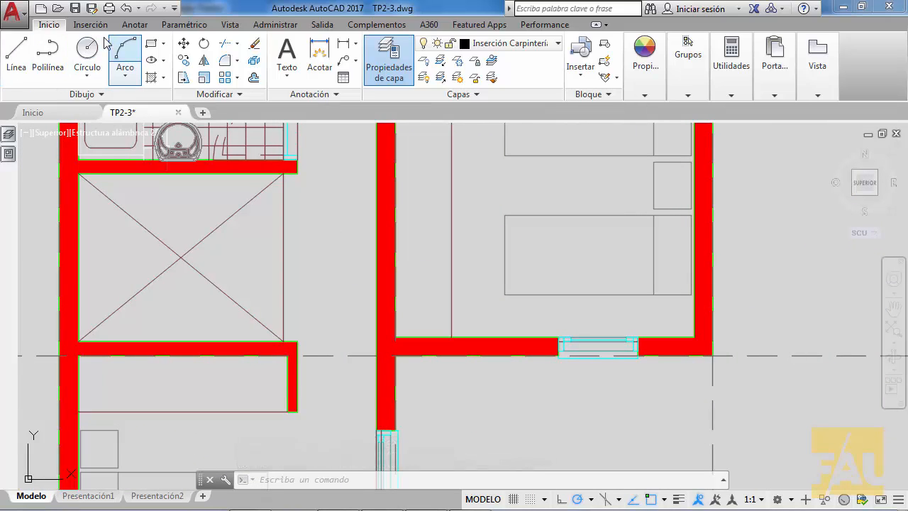
{"action": "left_click", "coordinate": [135, 25]}
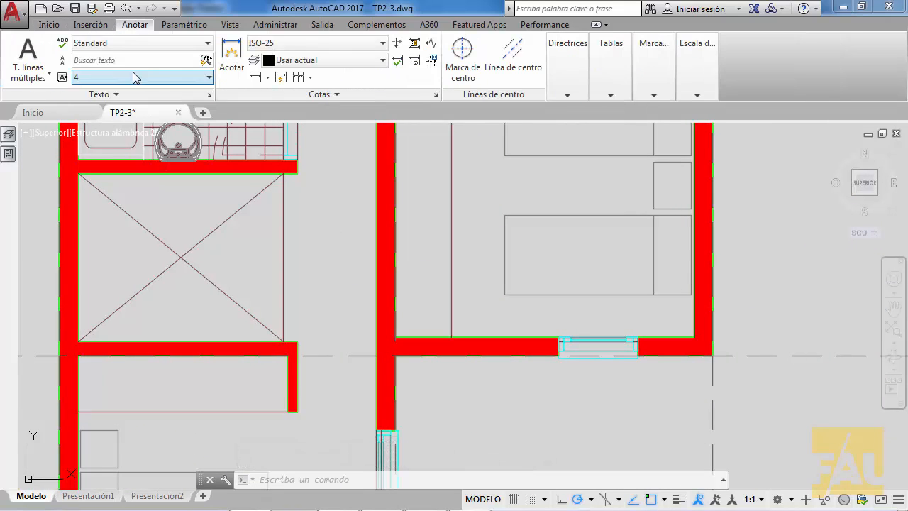
{"action": "left_click", "coordinate": [208, 43]}
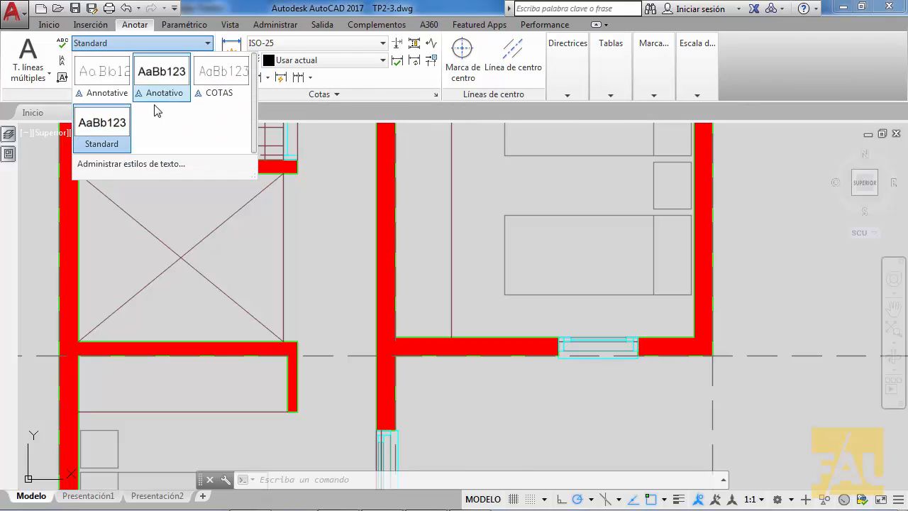
{"action": "left_click", "coordinate": [117, 131]}
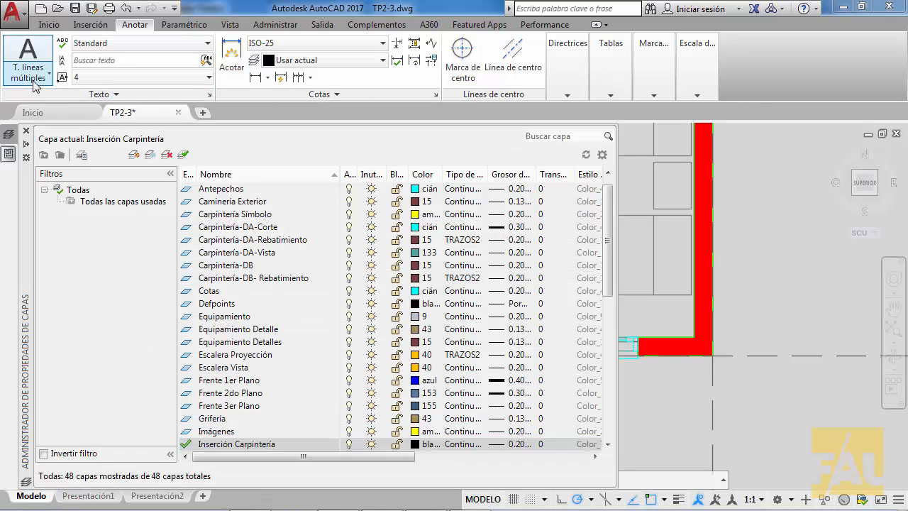
Place the single-line text DORMITORIO with height 0.3 and the default rotation angle beneath the beds in the twin-bed bedroom
{"action": "left_click", "coordinate": [33, 78]}
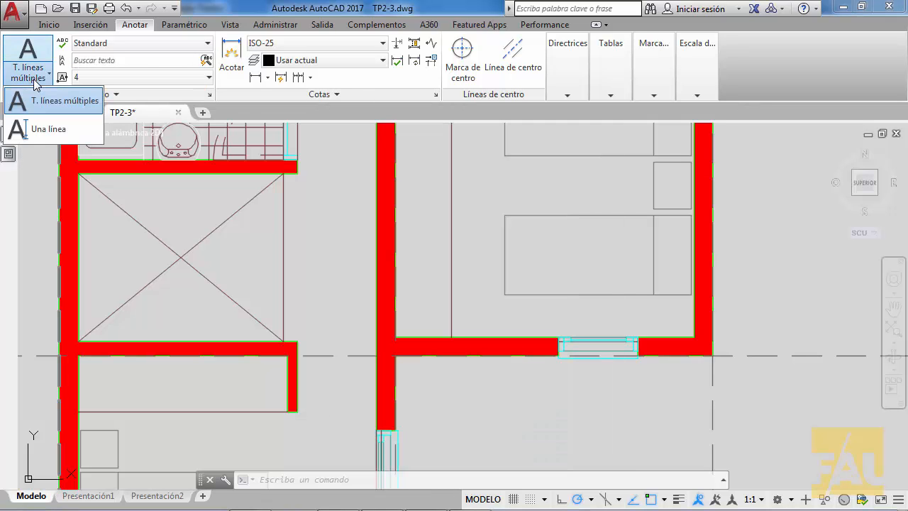
{"action": "left_click", "coordinate": [33, 131]}
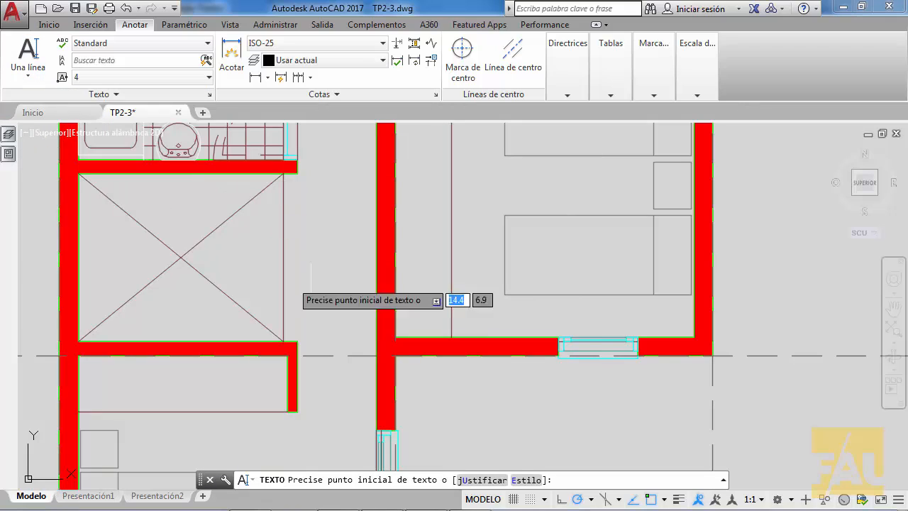
{"action": "left_click", "coordinate": [486, 323]}
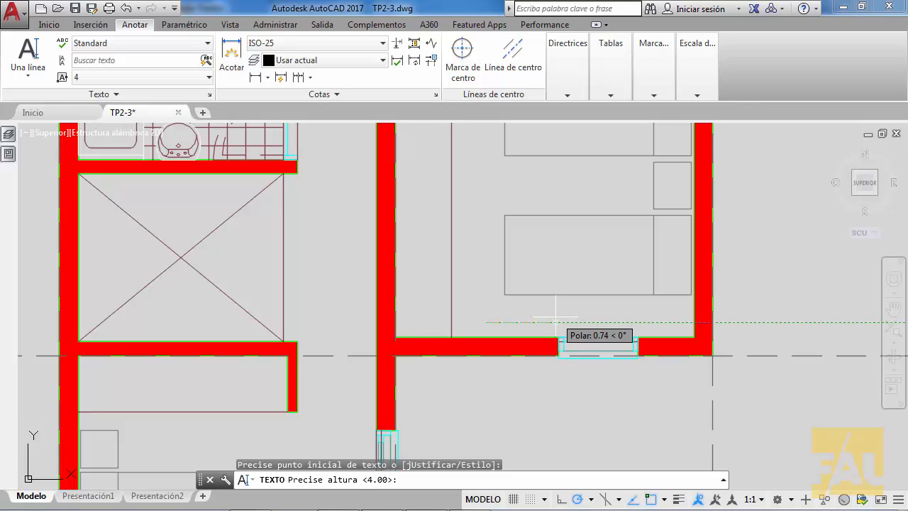
{"action": "type", "text": ".3"}
{"action": "key", "text": "Return"}
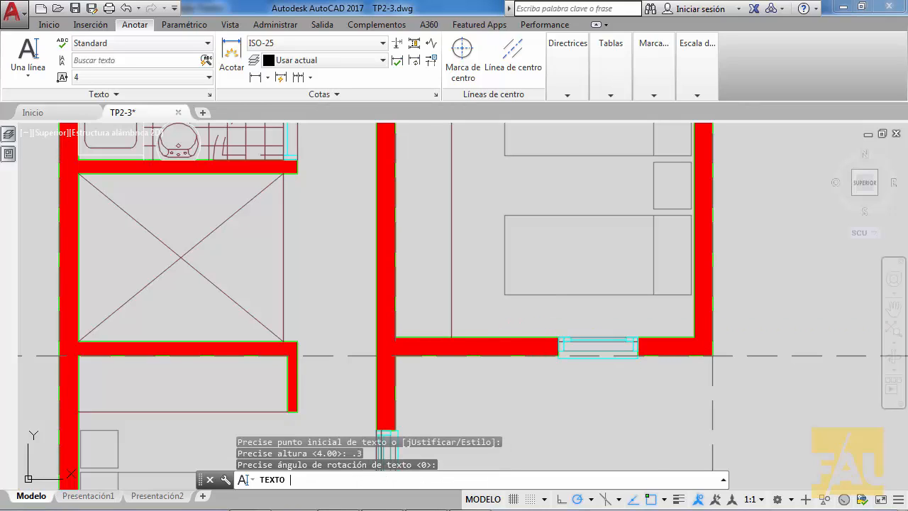
{"action": "key", "text": "Return"}
{"action": "type", "text": "D"}
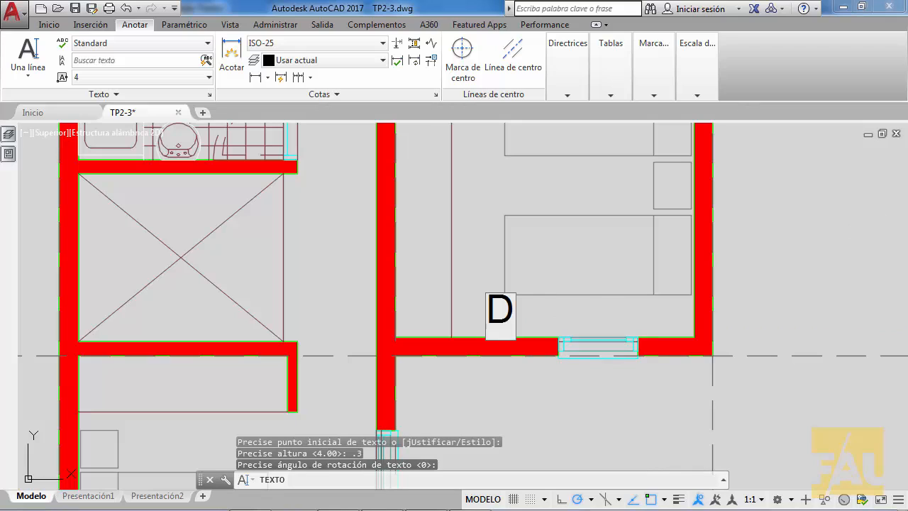
{"action": "type", "text": "ORMITORIO"}
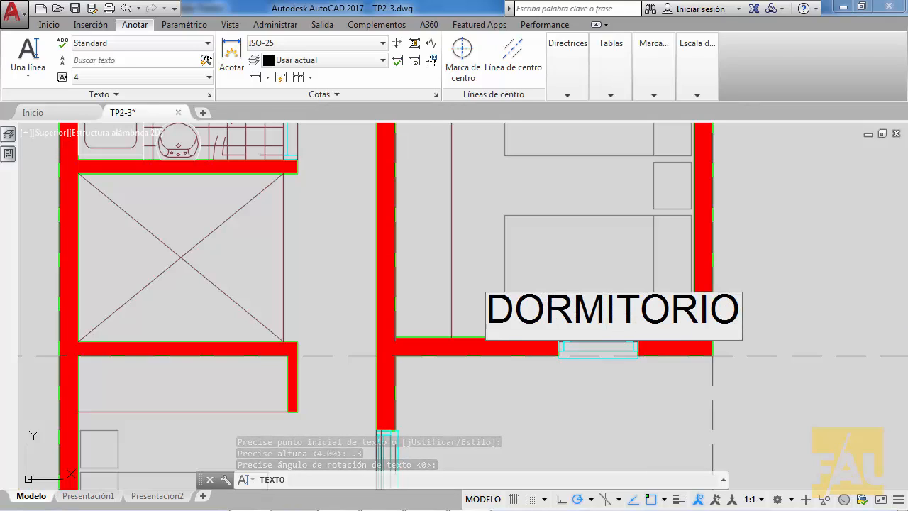
{"action": "key", "text": "Return"}
{"action": "key", "text": "Return"}
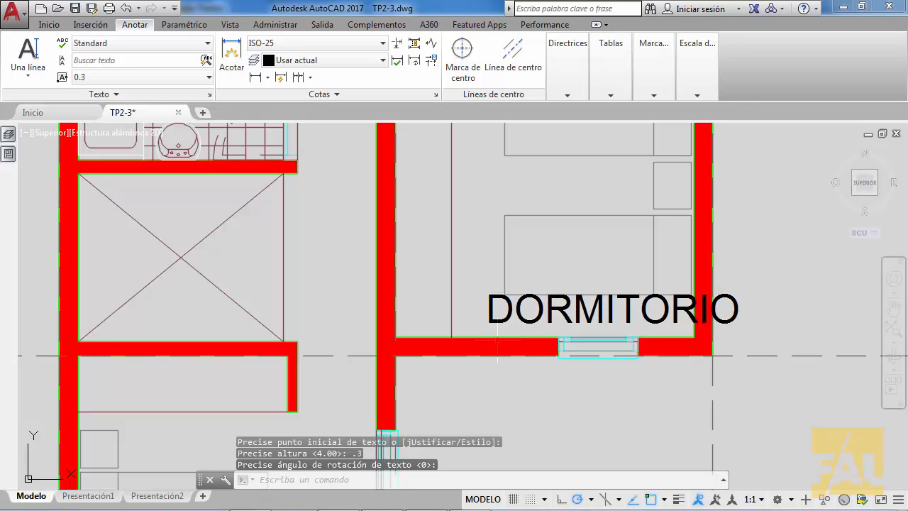
{"action": "key", "text": "Return"}
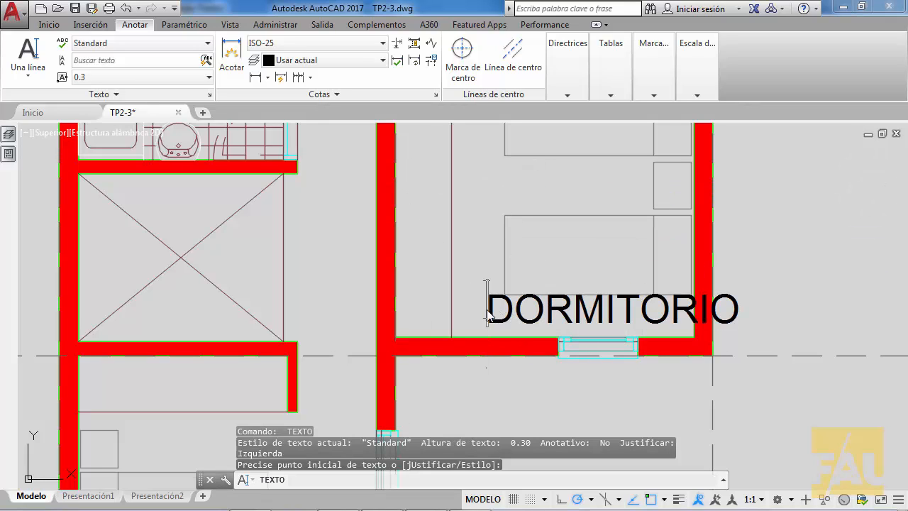
{"action": "key", "text": "Escape"}
{"action": "key", "text": "Escape"}
{"action": "key", "text": "Escape"}
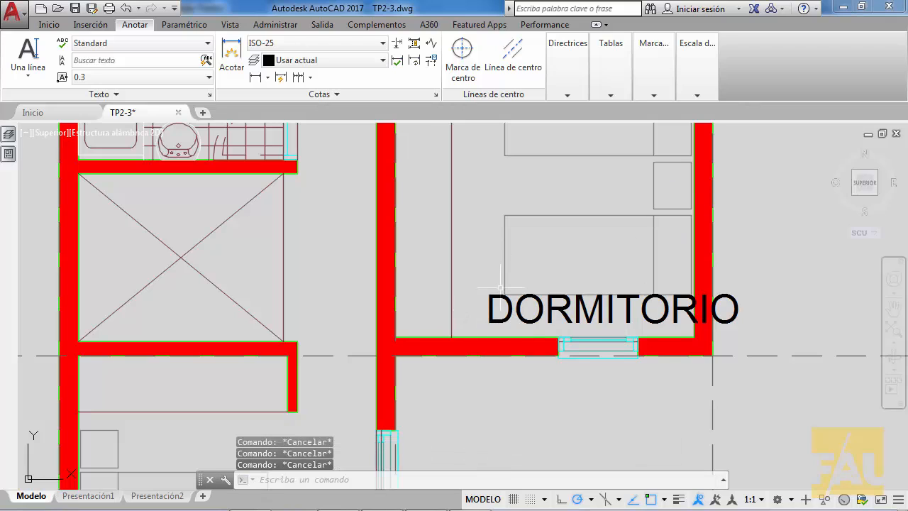
Move the DORMITORIO text to the bedroom's lower-left corner so that it fits between the walls
{"action": "left_click", "coordinate": [488, 320]}
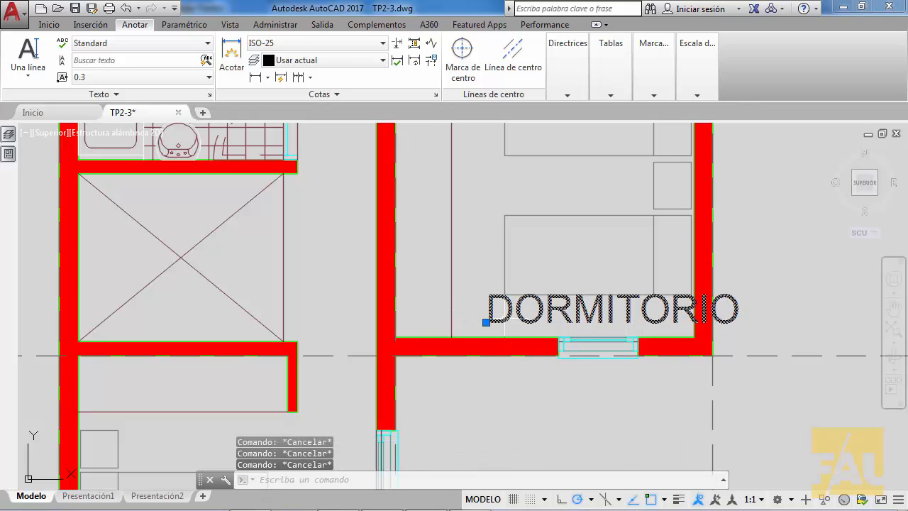
{"action": "left_click", "coordinate": [486, 322]}
{"action": "right_click", "coordinate": [486, 322]}
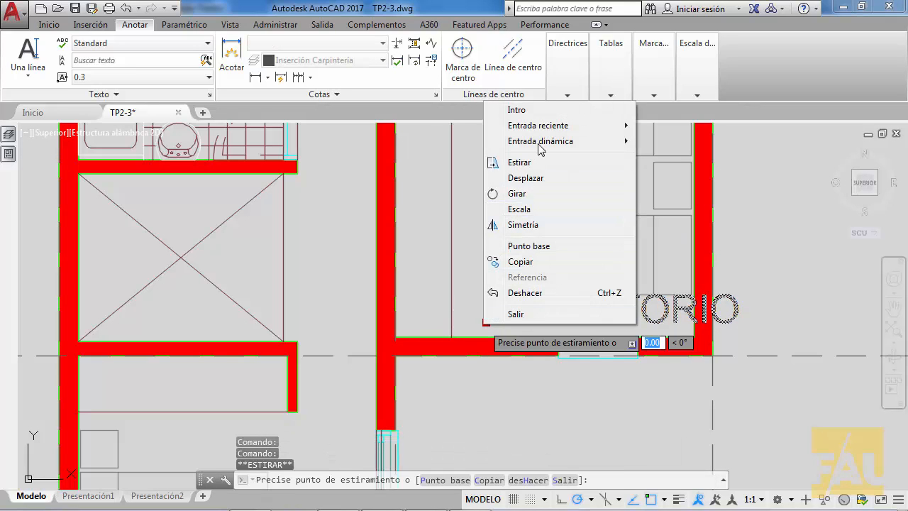
{"action": "left_click", "coordinate": [538, 179]}
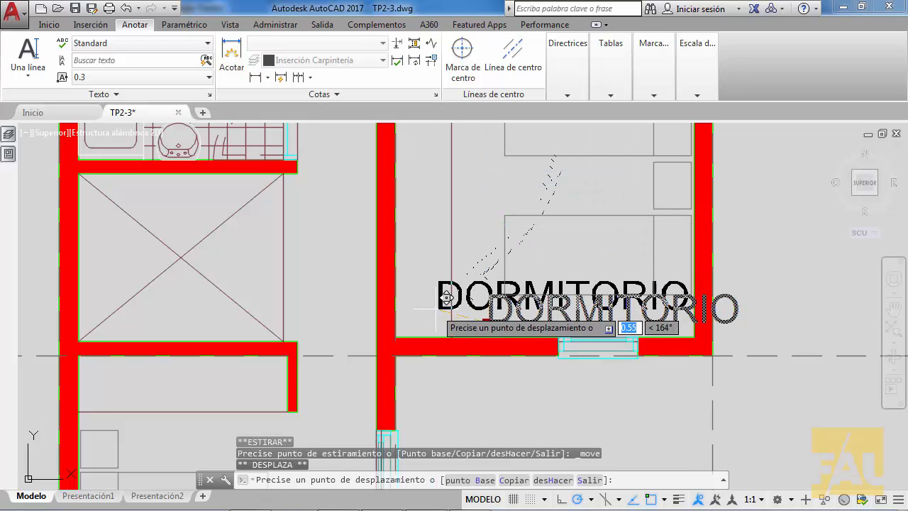
{"action": "scroll", "coordinate": [444, 311], "scroll_direction": "up", "scroll_amount": 4}
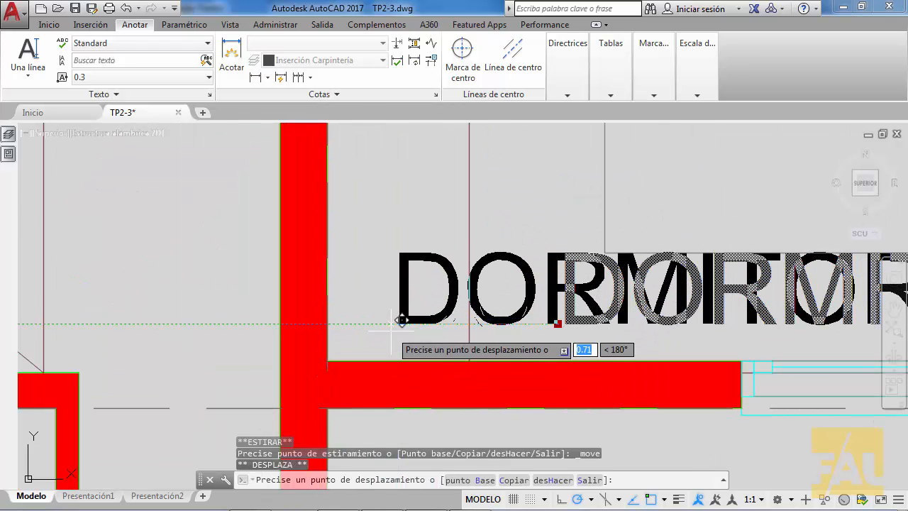
{"action": "scroll", "coordinate": [400, 322], "scroll_direction": "down", "scroll_amount": 1}
{"action": "scroll", "coordinate": [382, 328], "scroll_direction": "up", "scroll_amount": 1}
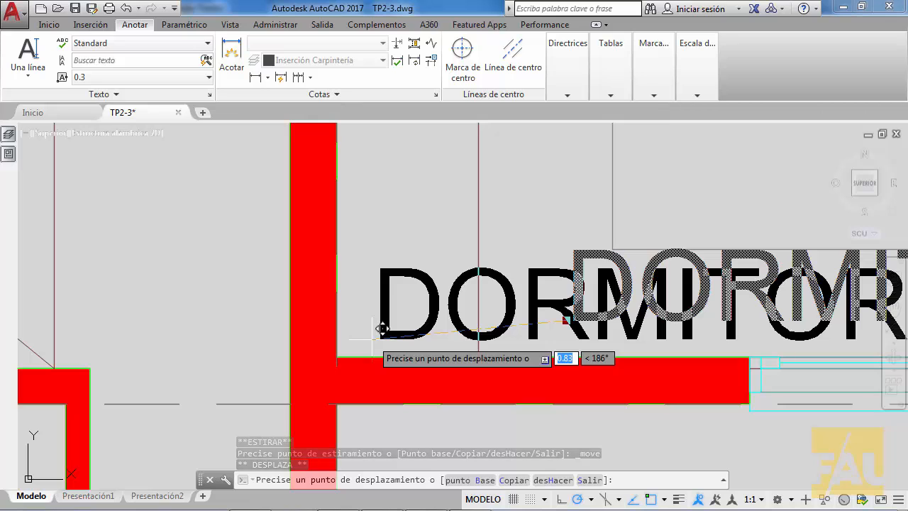
{"action": "left_click", "coordinate": [381, 327]}
{"action": "key", "text": "Escape"}
{"action": "scroll", "coordinate": [412, 219], "scroll_direction": "down", "scroll_amount": 5}
{"action": "middle_click_drag", "start_coordinate": [442, 246], "coordinate": [431, 270]}
{"action": "scroll", "coordinate": [440, 279], "scroll_direction": "down", "scroll_amount": 2}
{"action": "scroll", "coordinate": [426, 304], "scroll_direction": "up", "scroll_amount": 1}
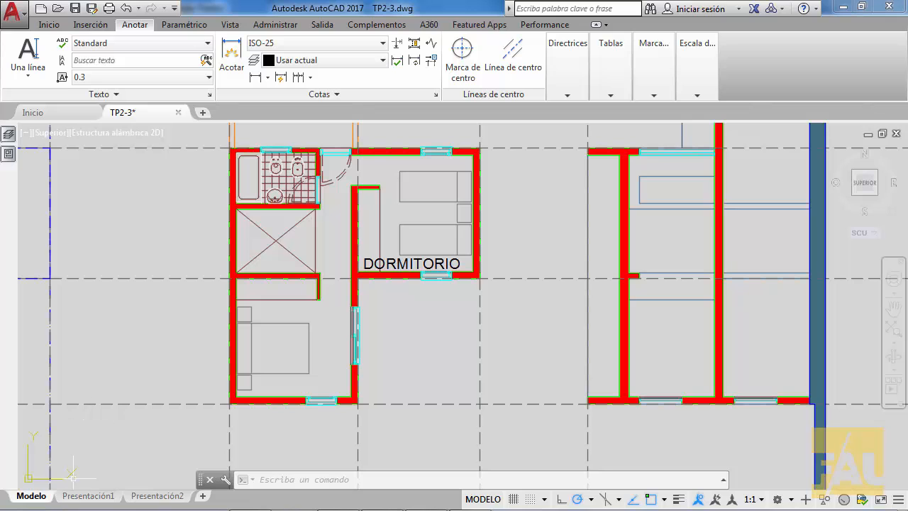
Compare the size of the DORMITORIO text in the 1:100 and 1:50 viewports of Presentación1
{"action": "mouse_move", "coordinate": [83, 496]}
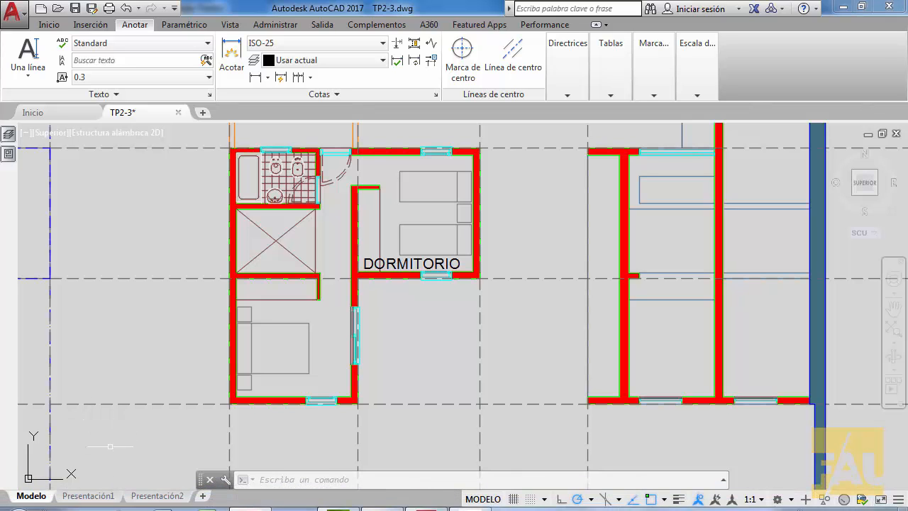
{"action": "left_click", "coordinate": [101, 497]}
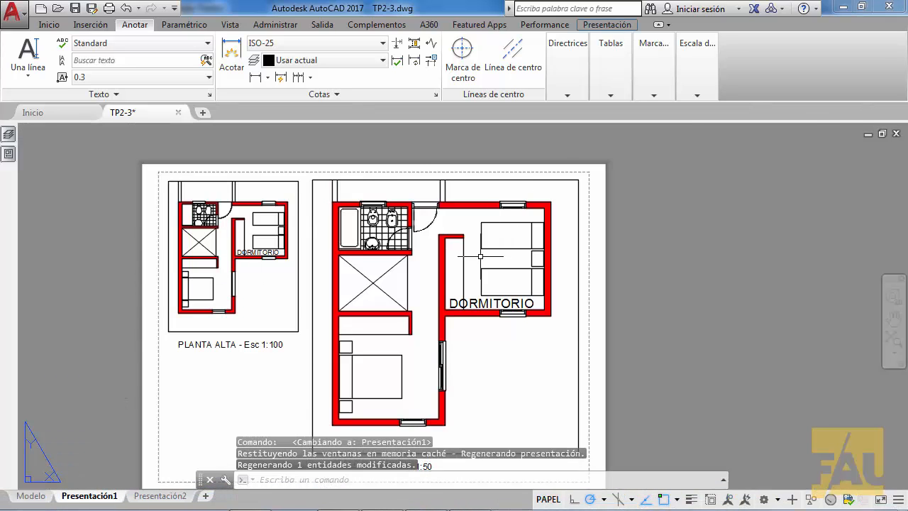
{"action": "scroll", "coordinate": [406, 280], "scroll_direction": "up", "scroll_amount": 4}
{"action": "middle_click_drag", "start_coordinate": [405, 280], "coordinate": [608, 336]}
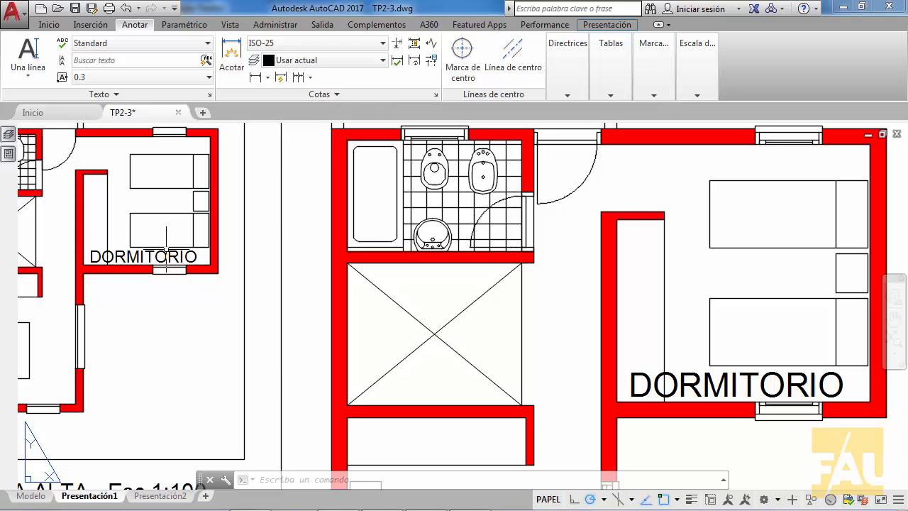
Return to model space and erase the DORMITORIO text from the bedroom
{"action": "left_click", "coordinate": [31, 495]}
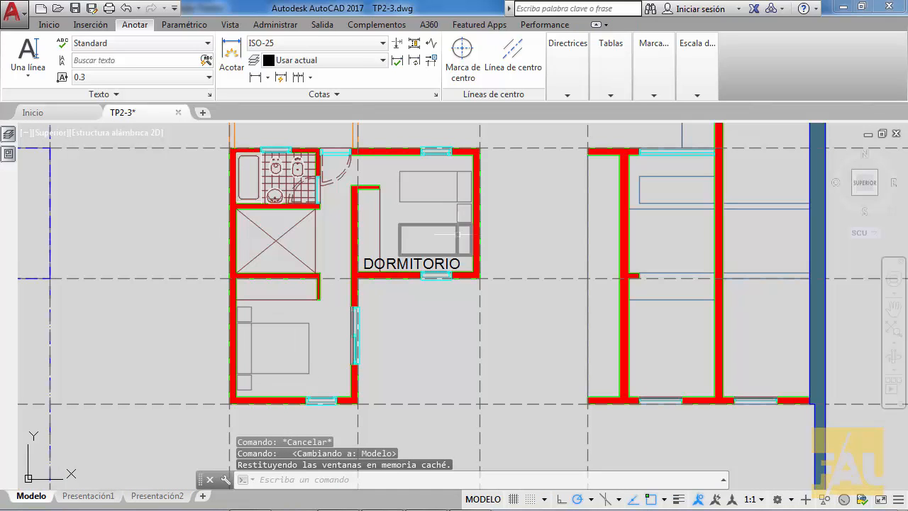
{"action": "mouse_move", "coordinate": [432, 268]}
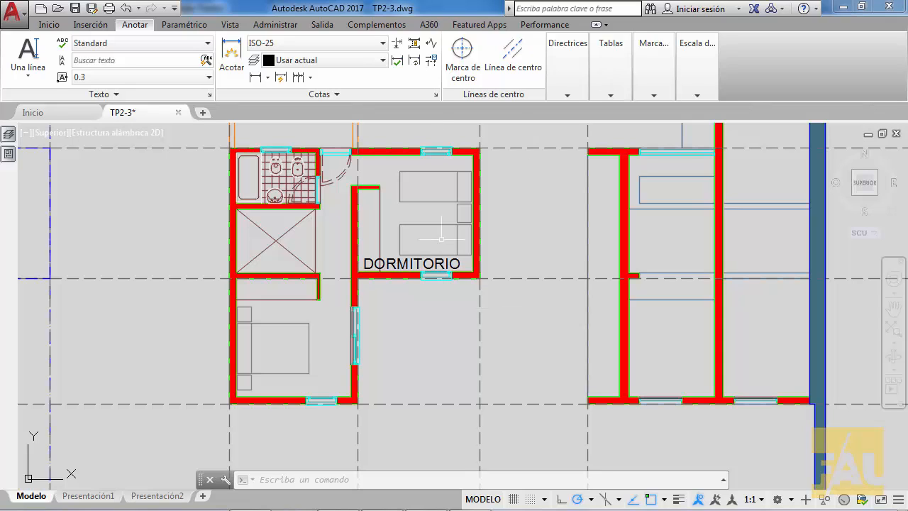
{"action": "left_click", "coordinate": [436, 264]}
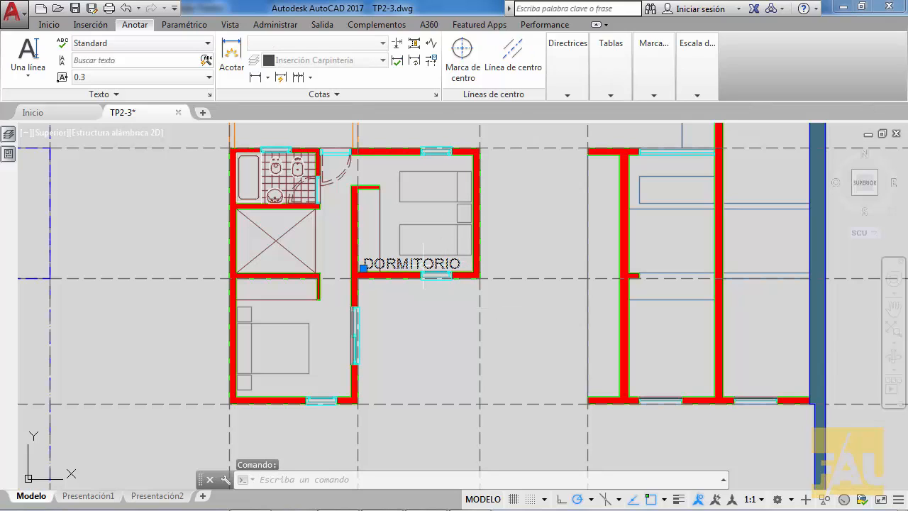
{"action": "key", "text": "Delete"}
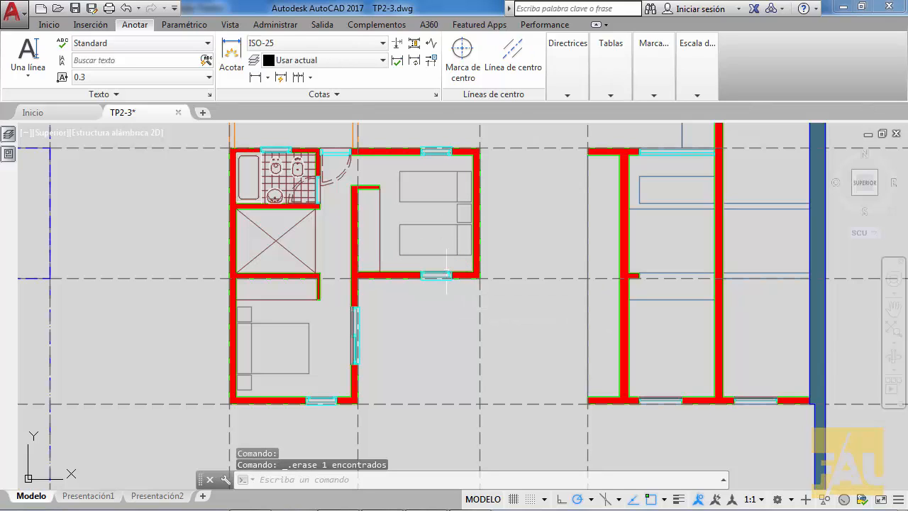